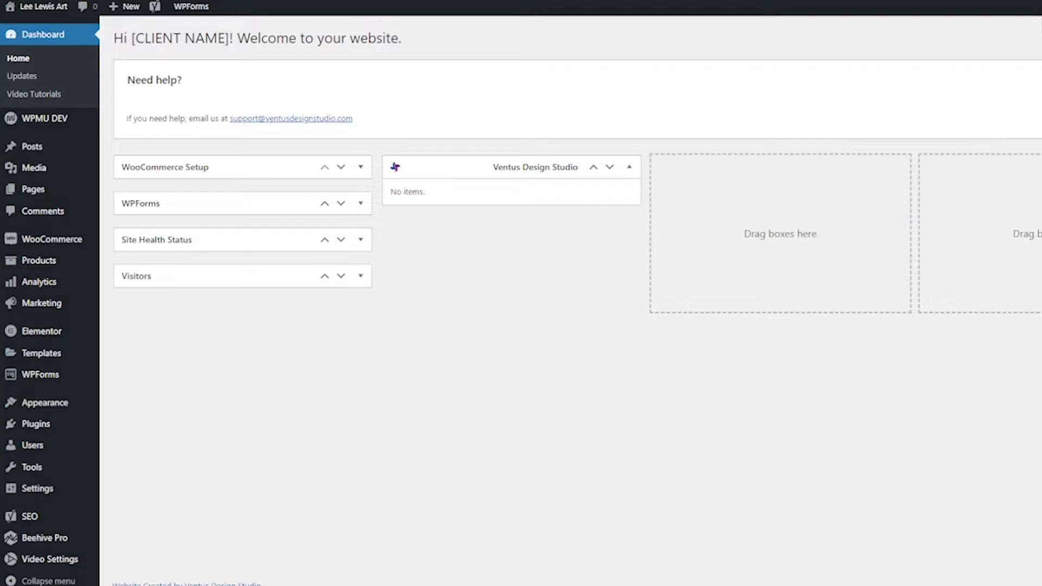
Go to WooCommerce Settings > Emails and review the notification list and sender options
mouse_move(49, 236)
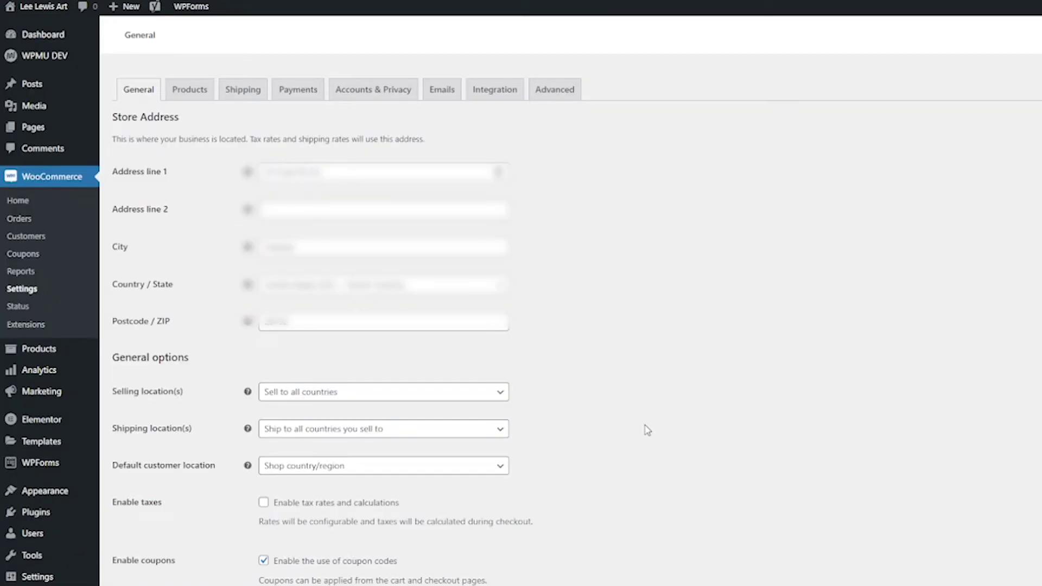
click(442, 105)
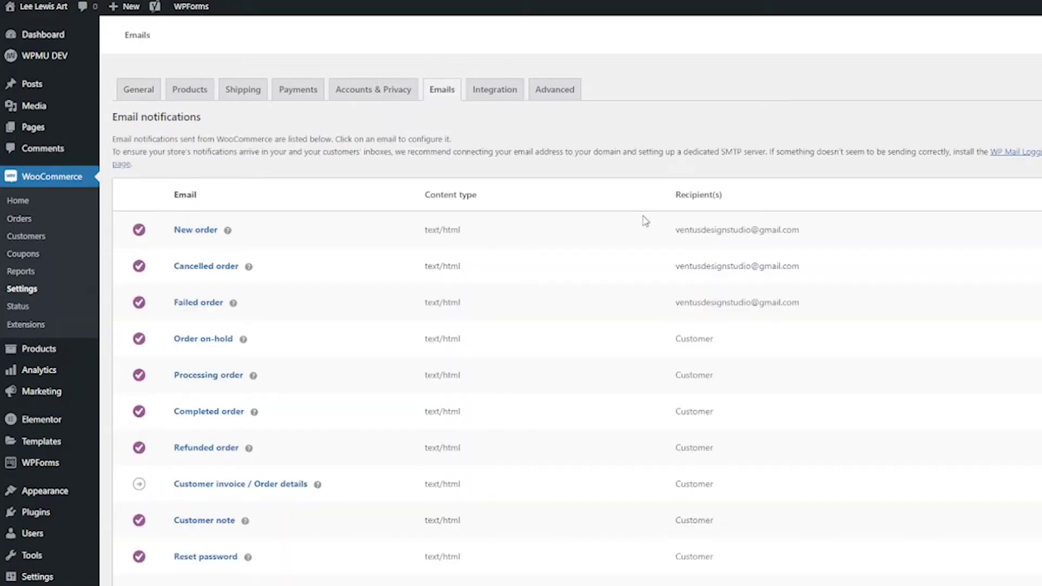
scroll(646, 221, down, 5)
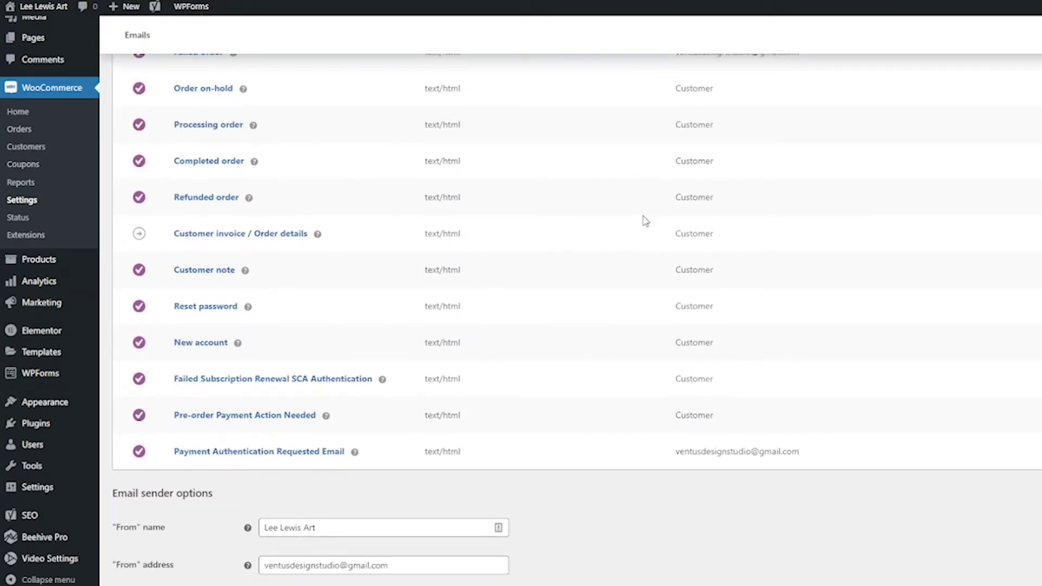
scroll(646, 220, down, 3)
scroll(645, 220, up, 4)
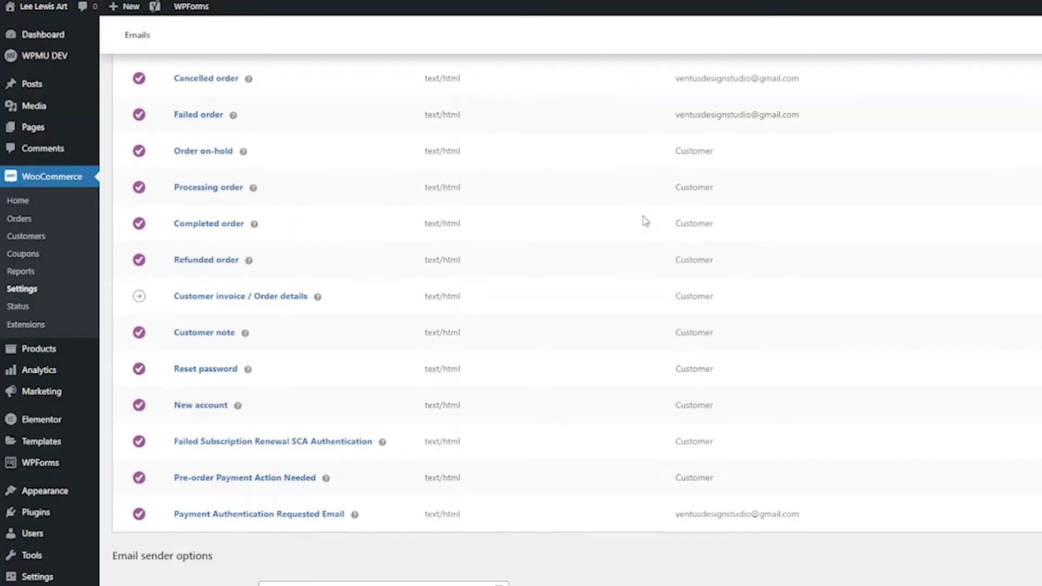
scroll(645, 220, down, 6)
scroll(645, 221, down, 3)
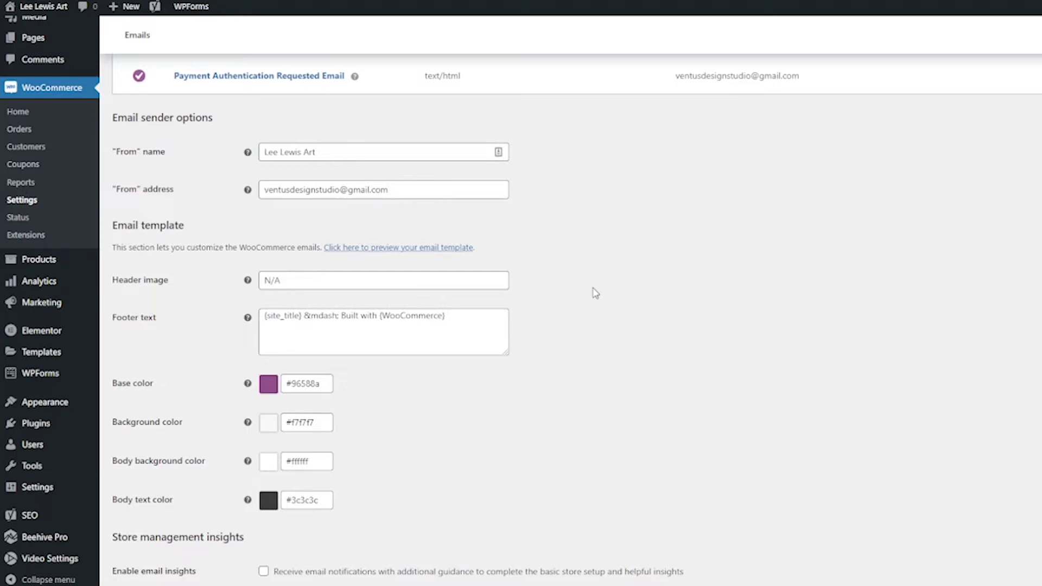
scroll(596, 293, down, 2)
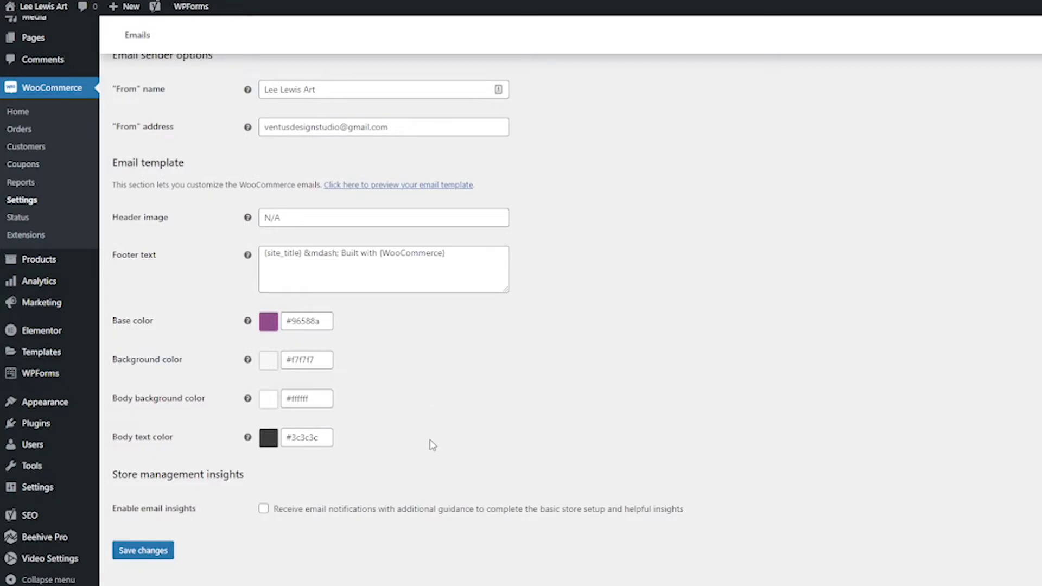
scroll(807, 472, up, 12)
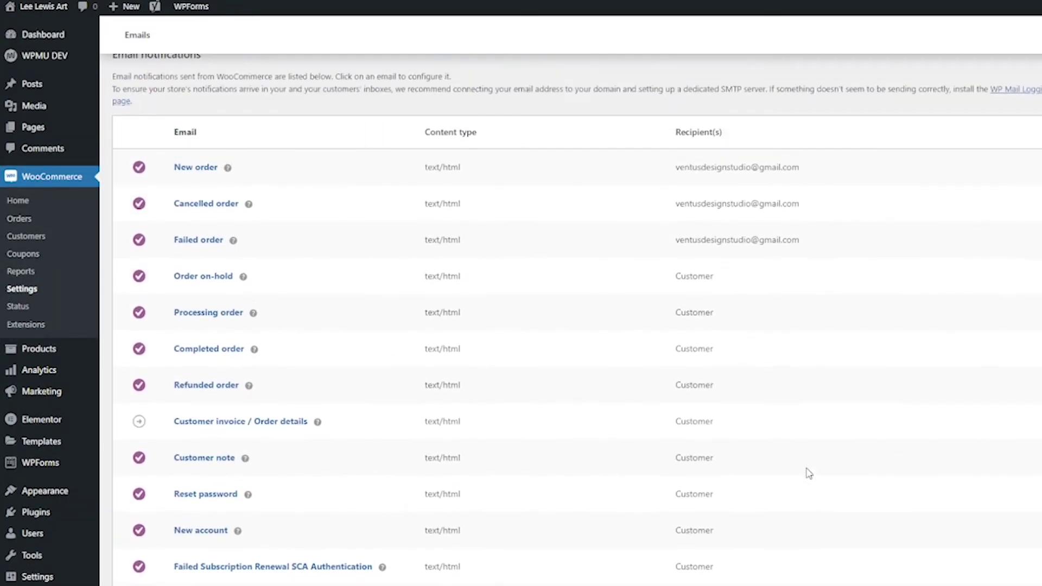
scroll(809, 473, down, 1)
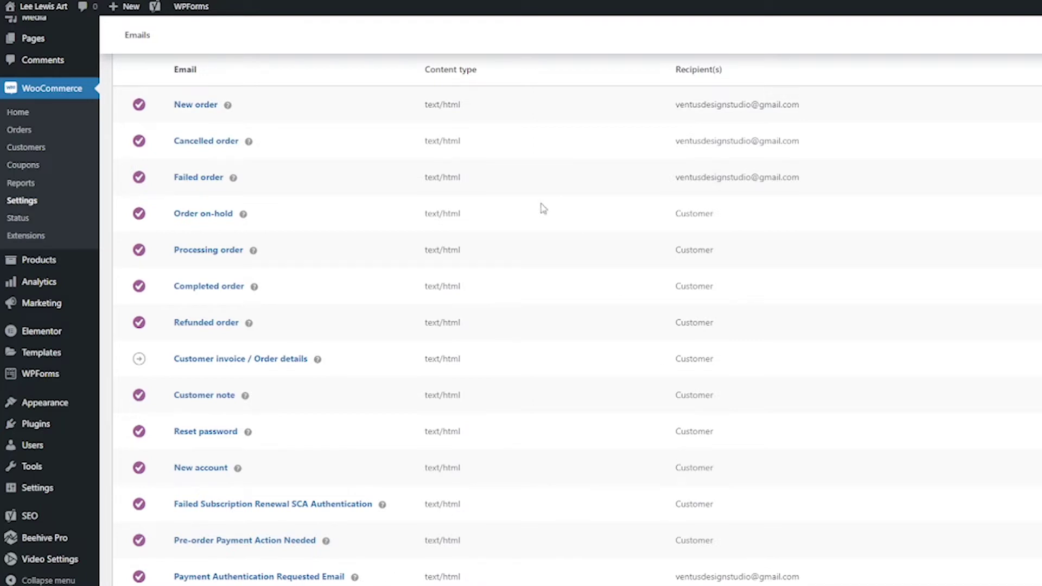
Review the New order email's recipient address, then return to the store's Orders list
click(207, 110)
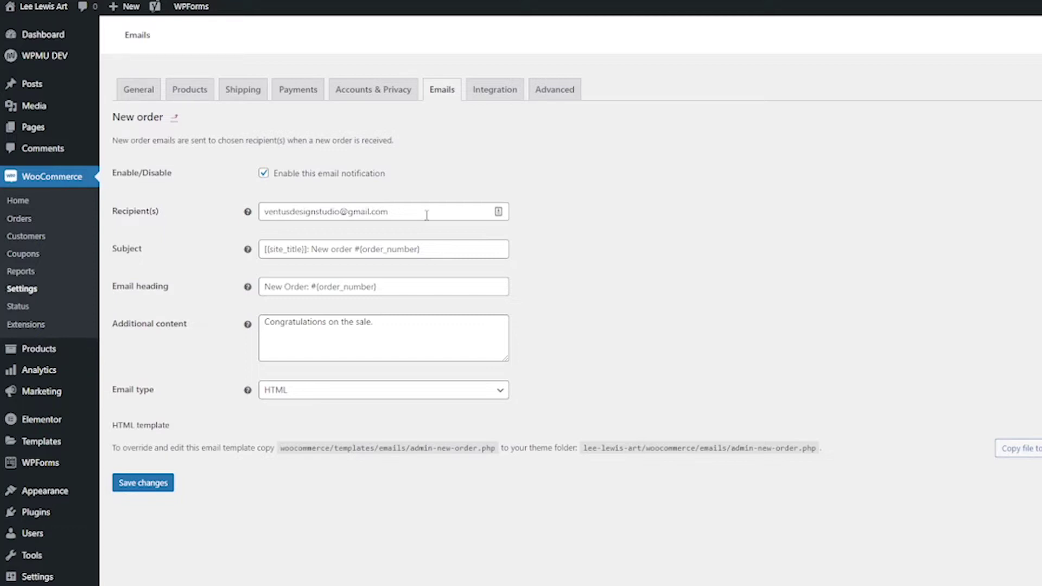
drag(427, 215, 250, 212)
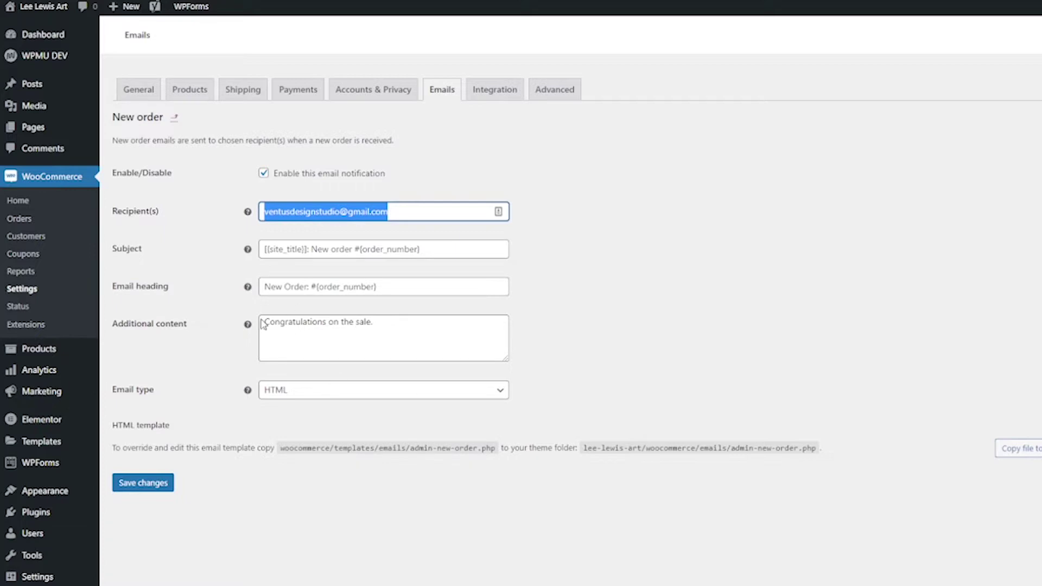
click(194, 350)
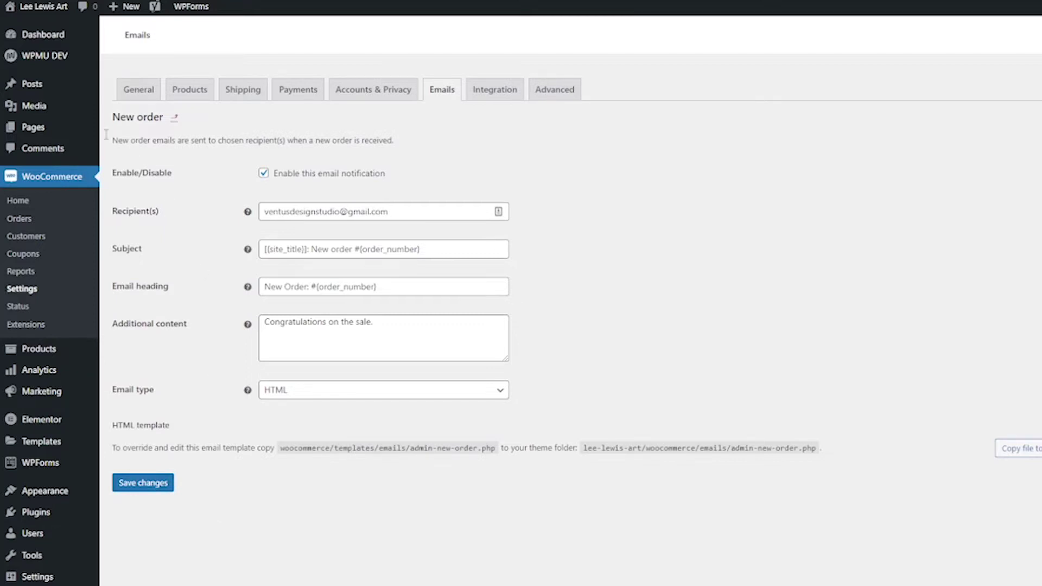
click(19, 218)
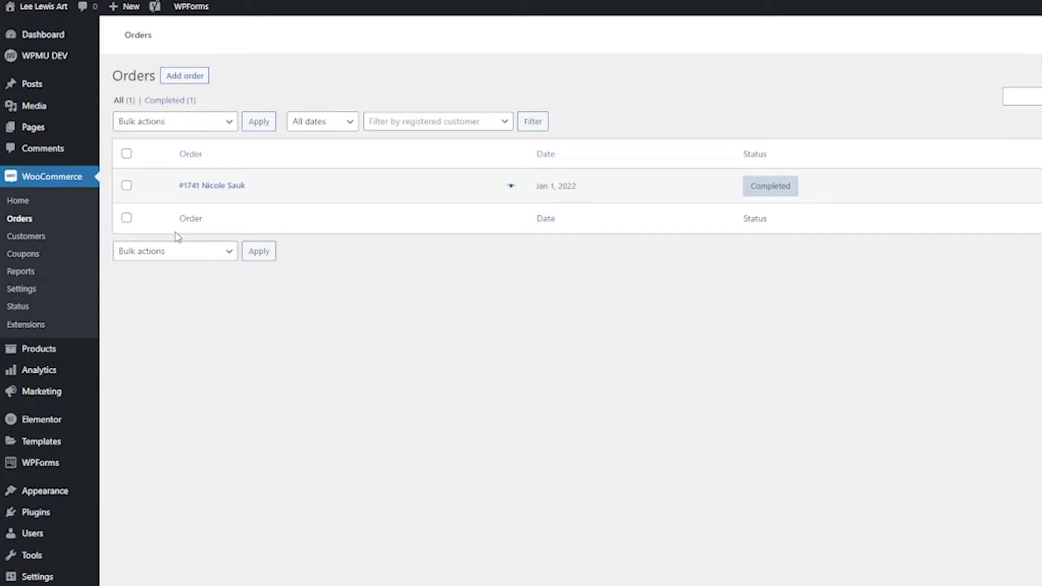
Preview order #1741's billing and product details, then open the order for editing
click(1022, 98)
click(511, 188)
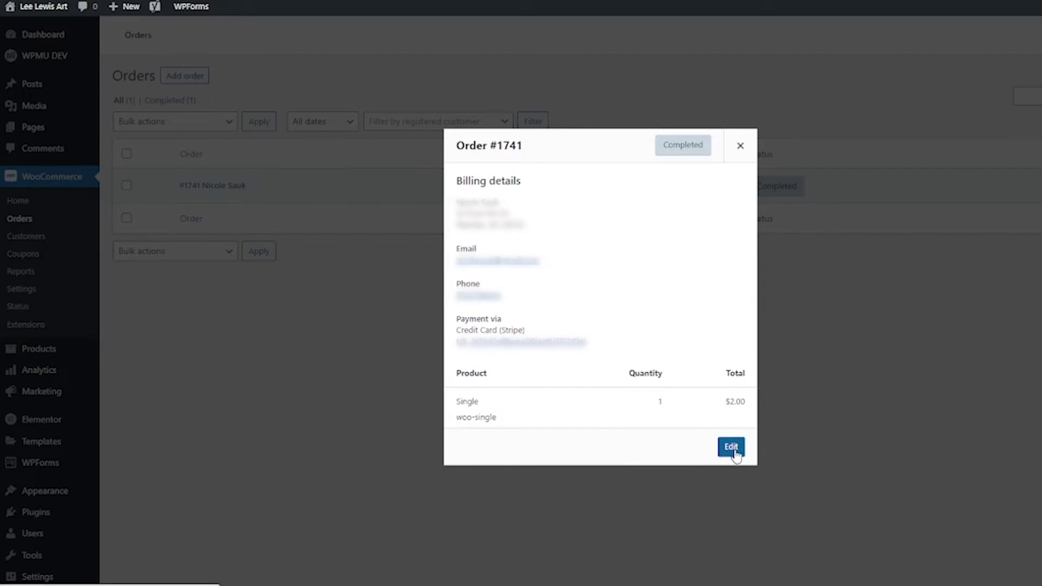
click(740, 146)
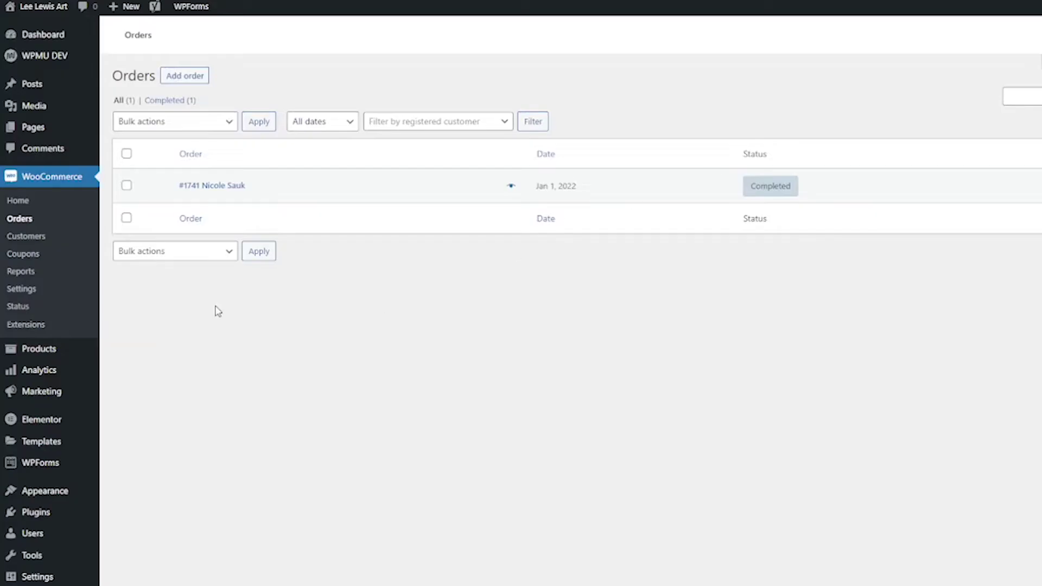
click(214, 187)
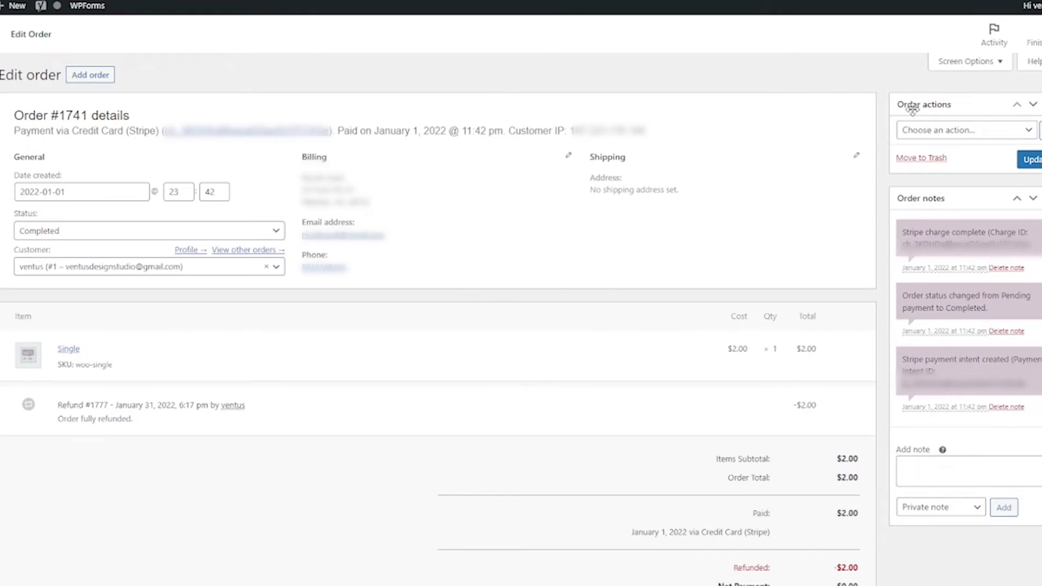
click(938, 132)
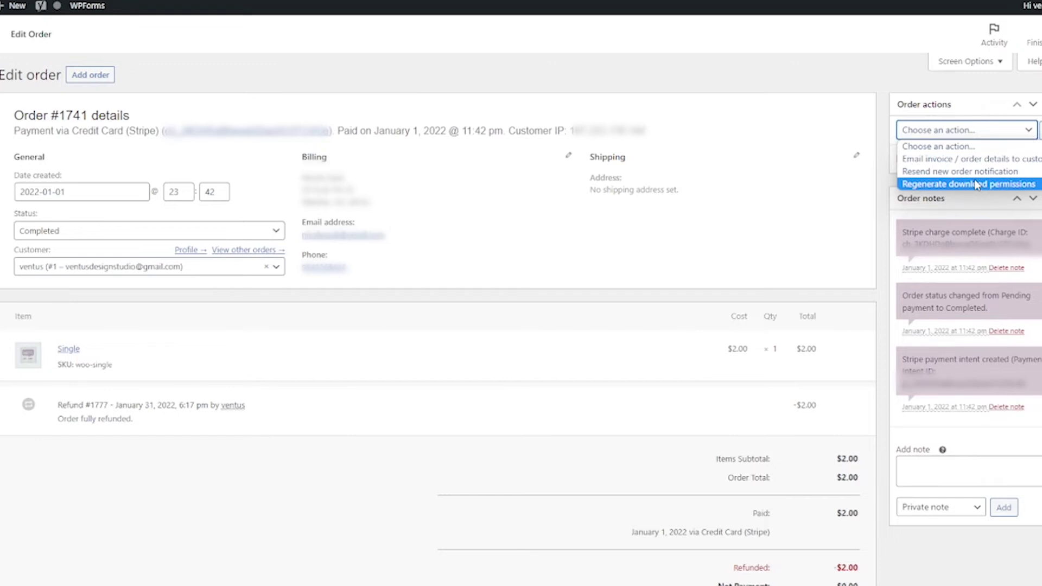
key(Escape)
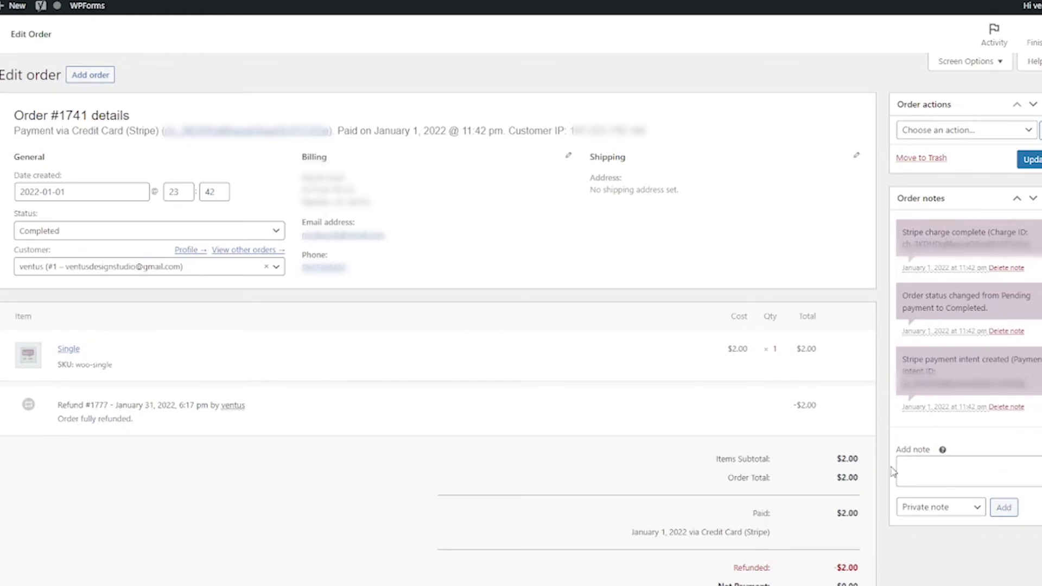
click(936, 509)
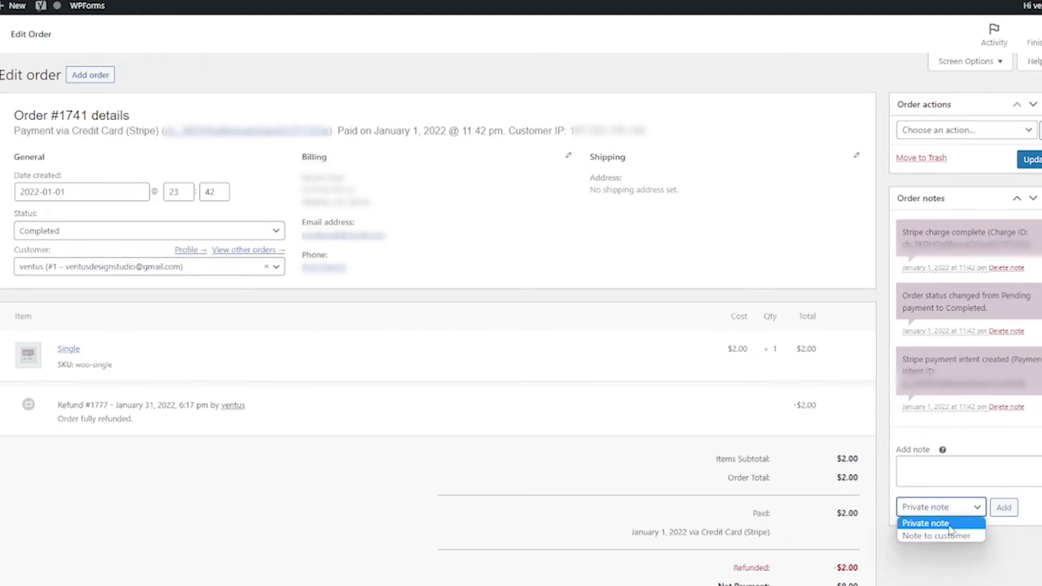
click(971, 478)
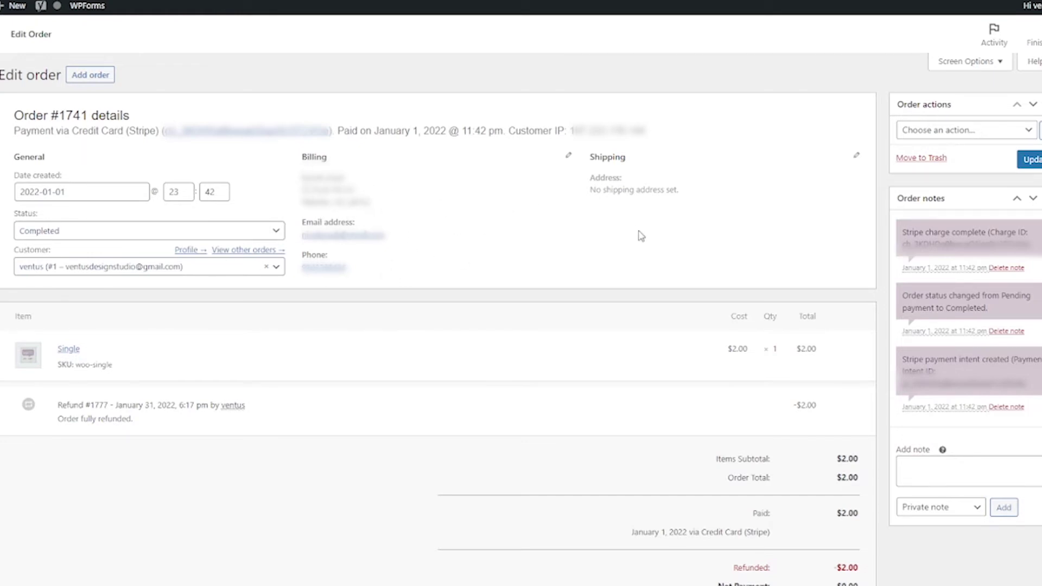
Make order #1741's shipping address editable and browse the status options, keeping it Completed
click(857, 158)
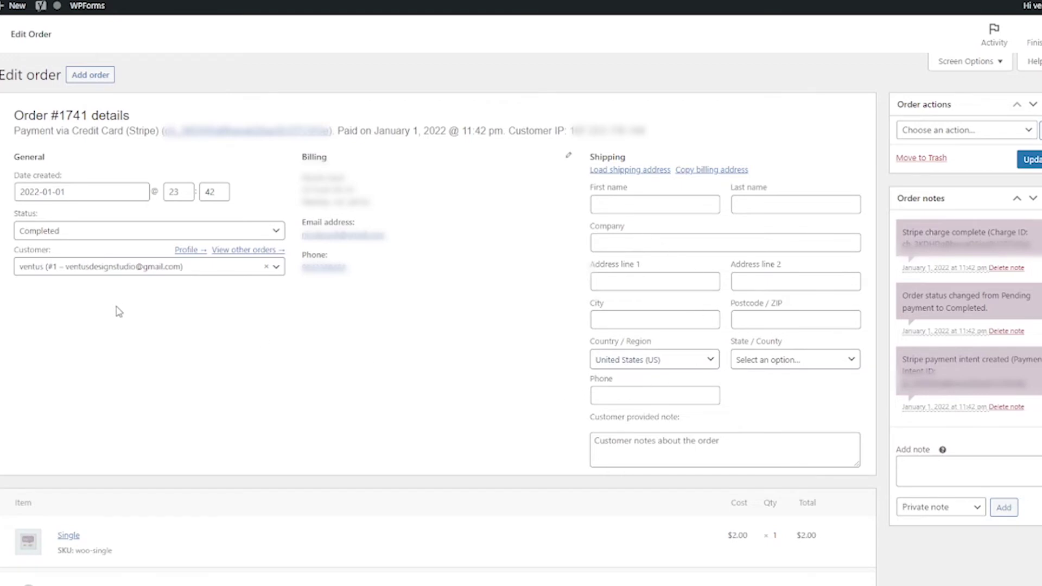
click(90, 237)
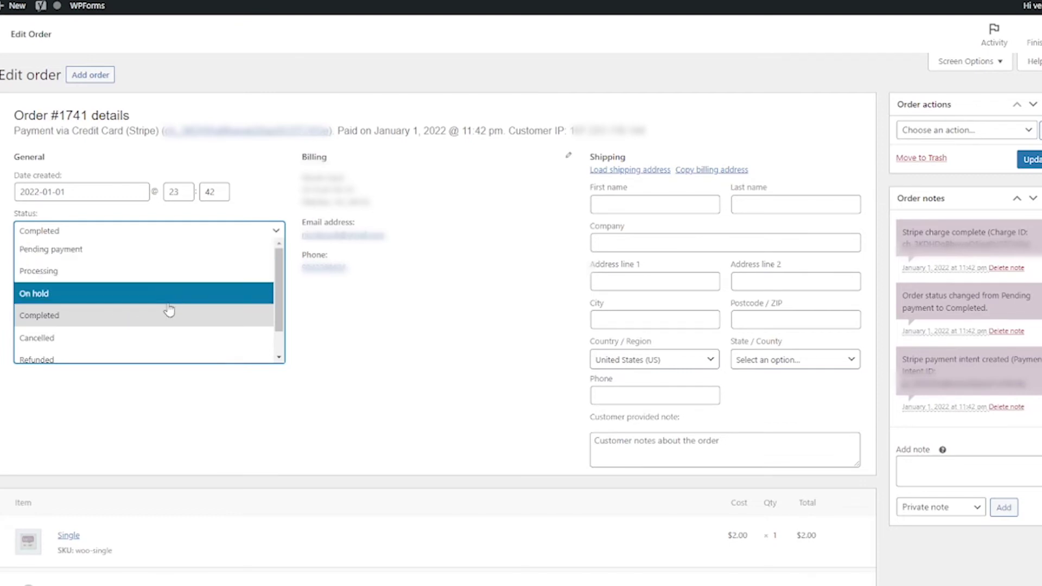
scroll(168, 308, down, 1)
scroll(171, 326, up, 1)
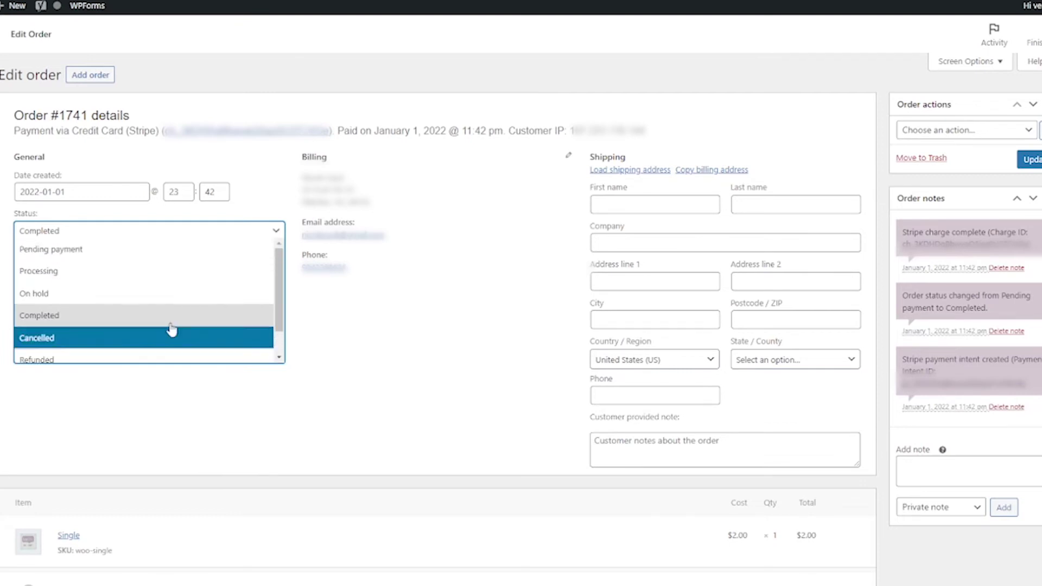
scroll(170, 277, down, 1)
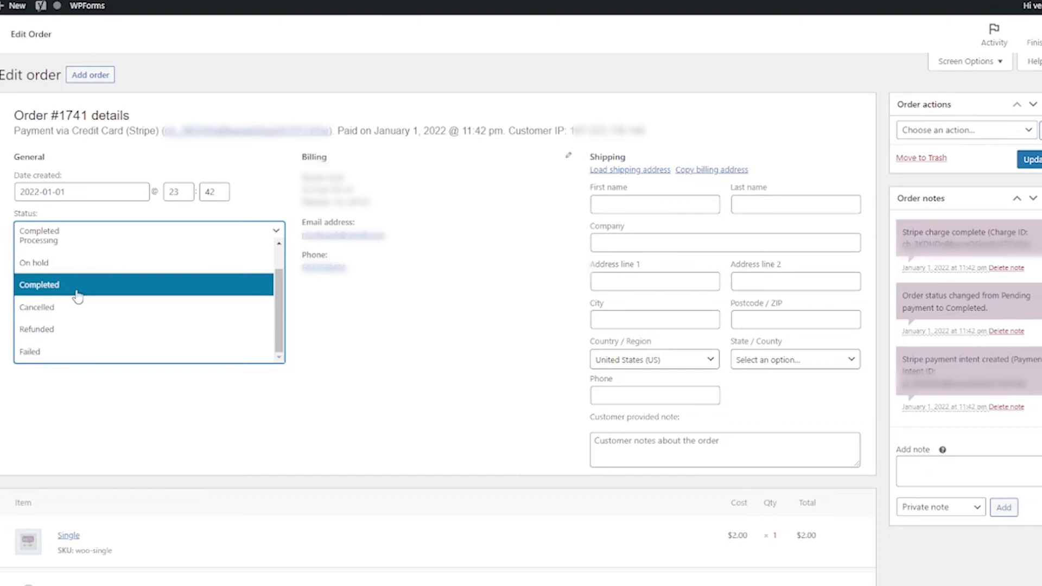
scroll(76, 304, up, 1)
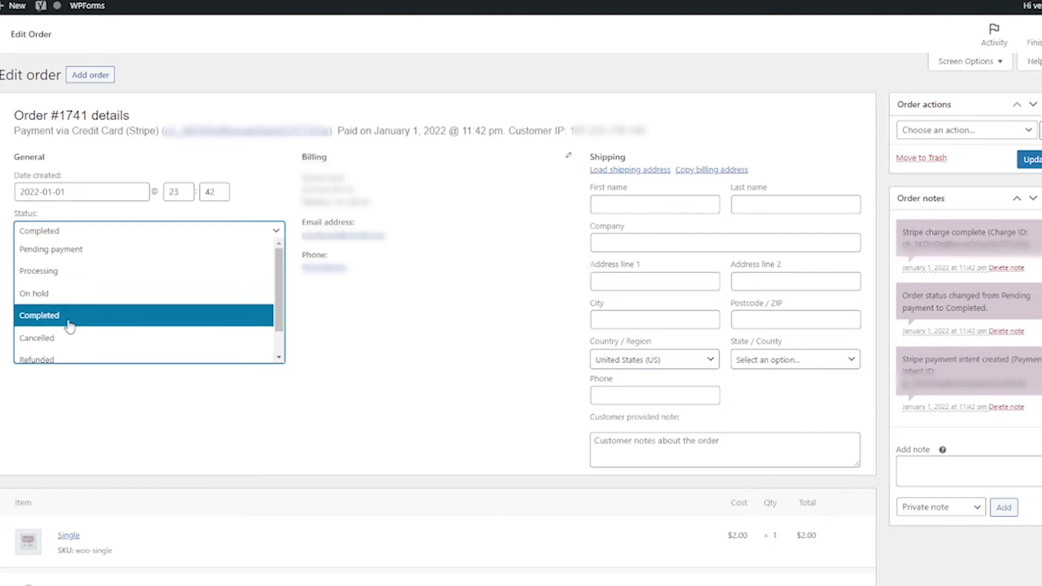
scroll(72, 323, down, 1)
scroll(82, 333, up, 1)
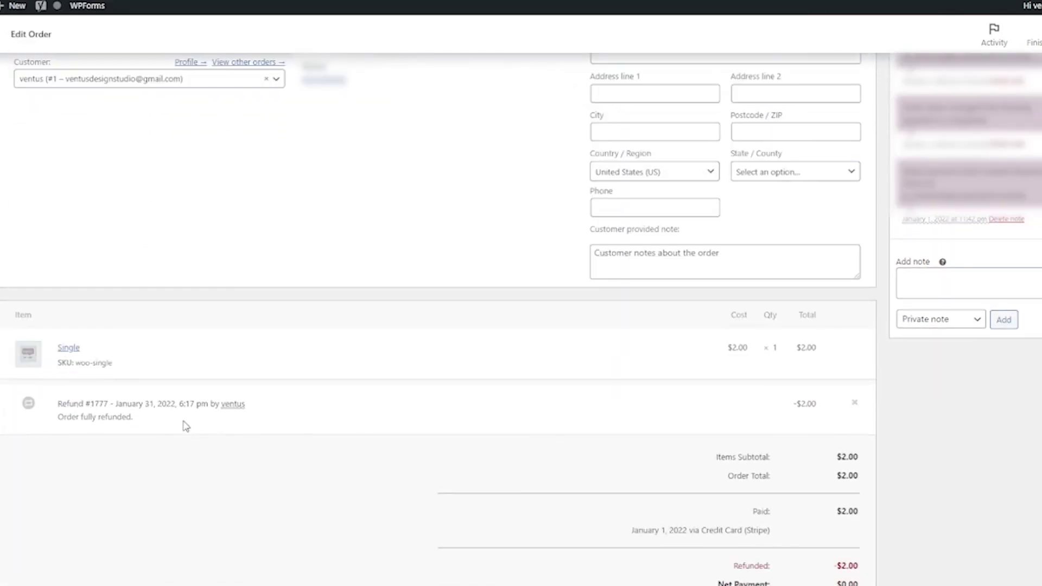
Open the refund form below order #1741's totals, showing $2.00 refunded and $0.00 available
scroll(184, 426, down, 1)
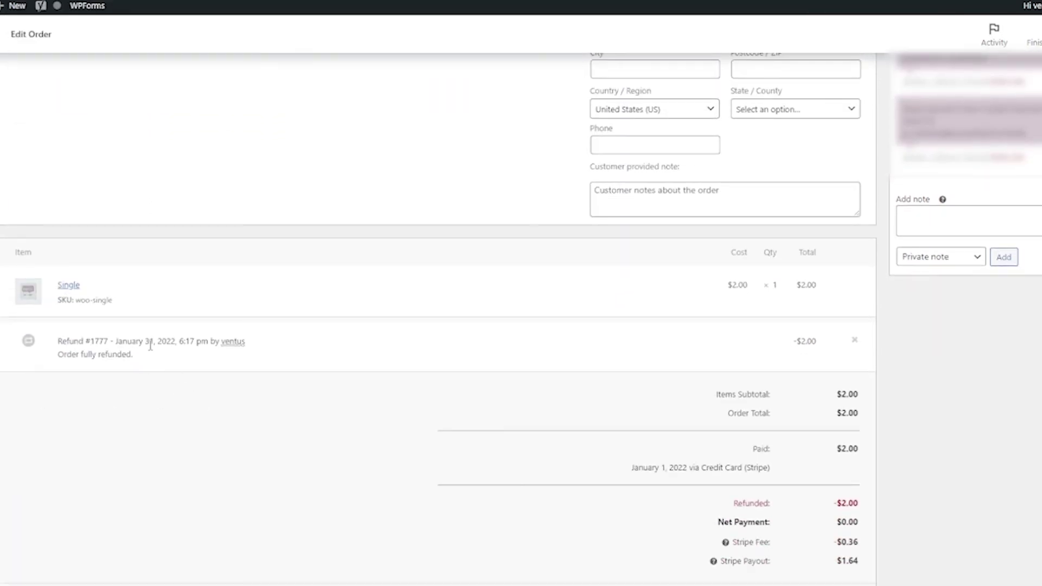
scroll(219, 389, down, 1)
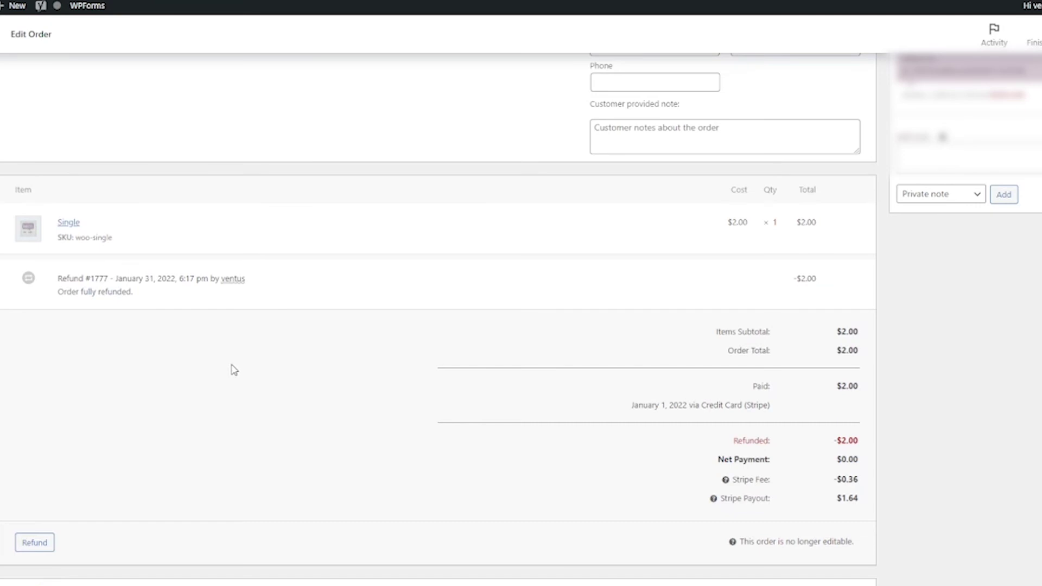
click(36, 544)
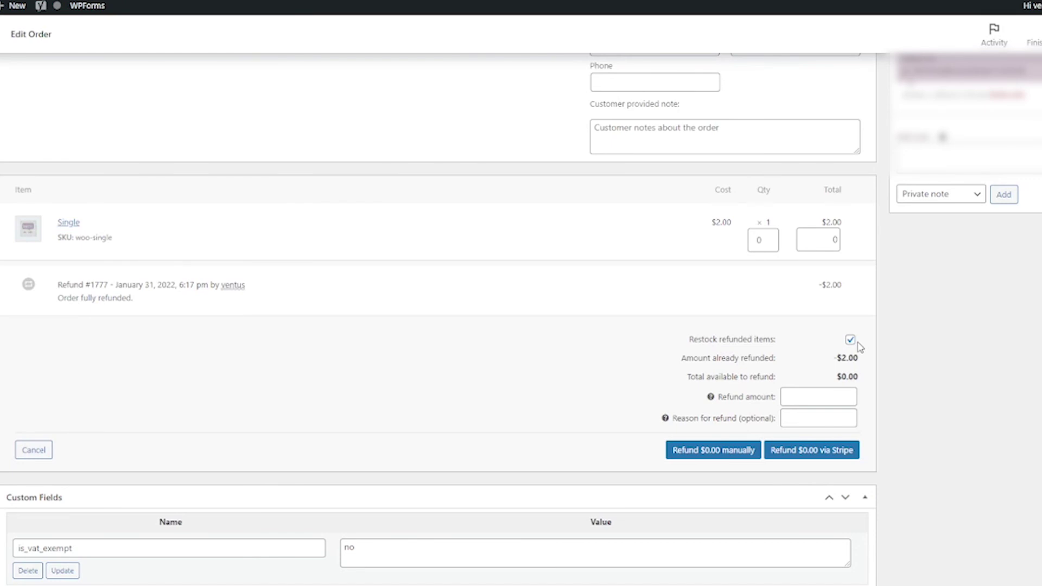
scroll(859, 347, up, 1)
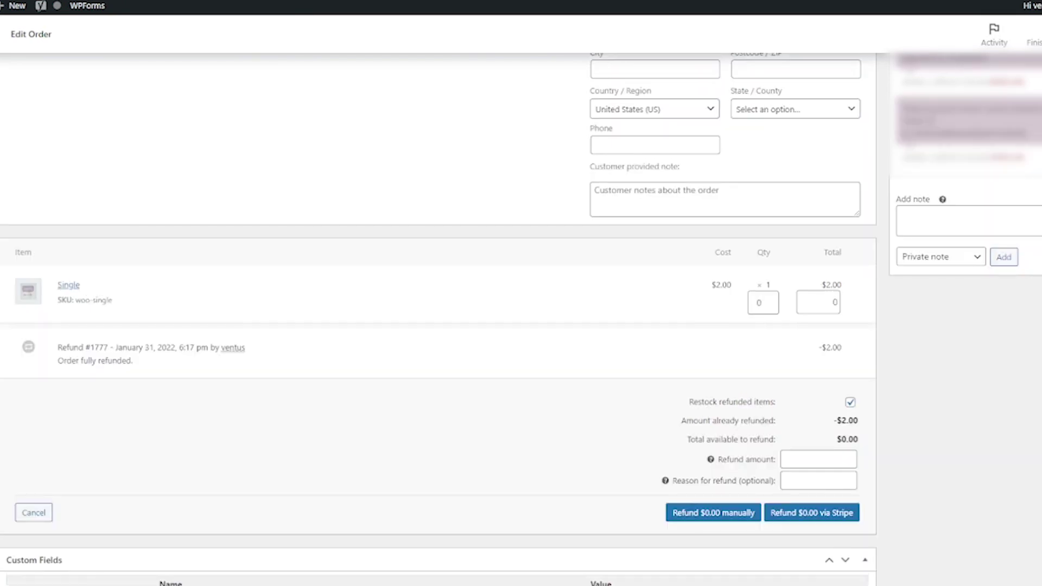